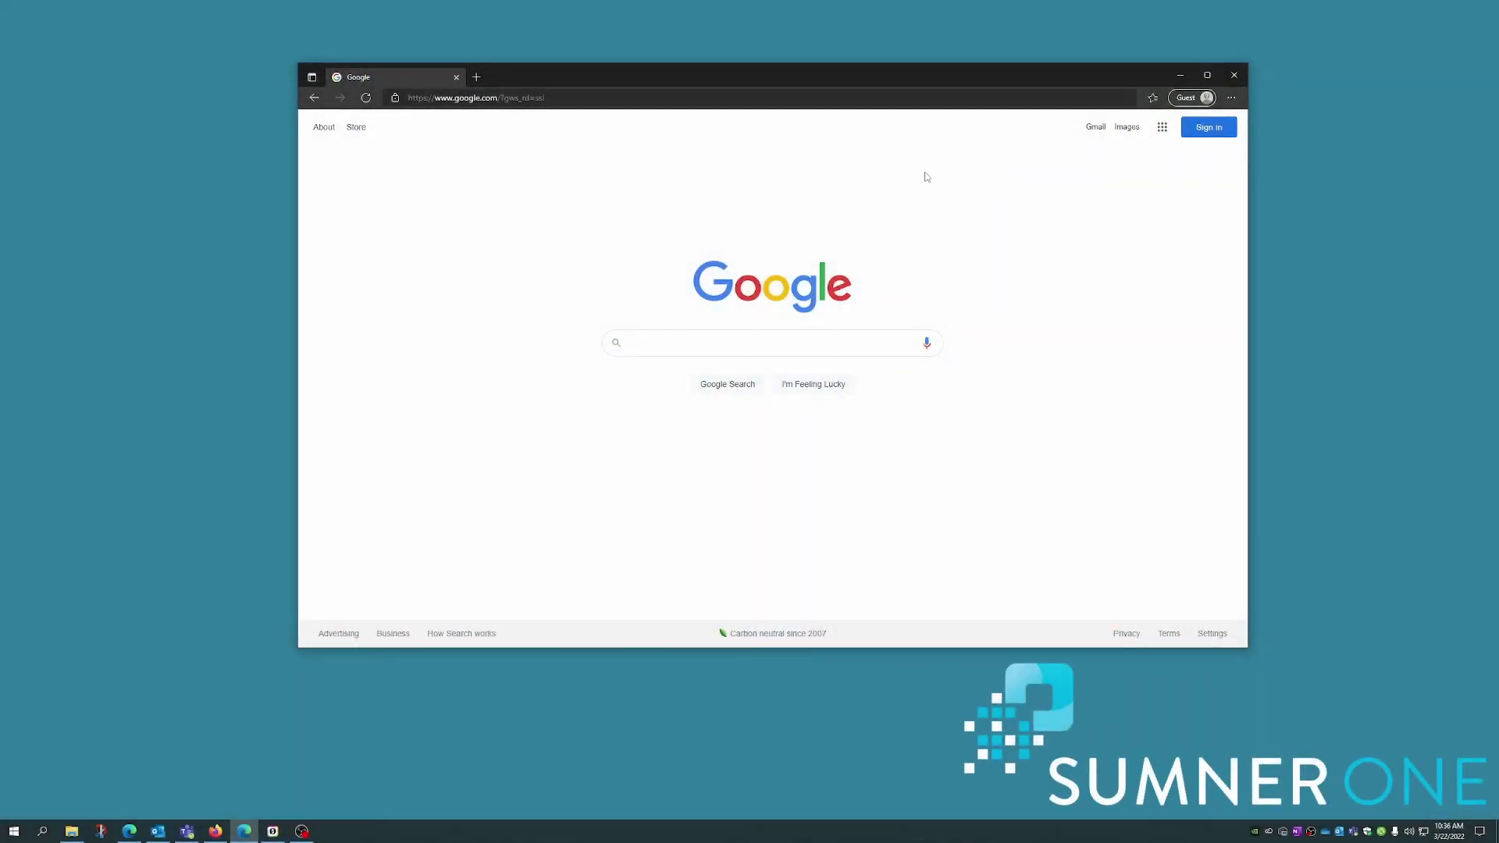
Go to the printer address 10.29.0.85 in Edge's address bar
{"action": "left_click", "coordinate": [575, 98]}
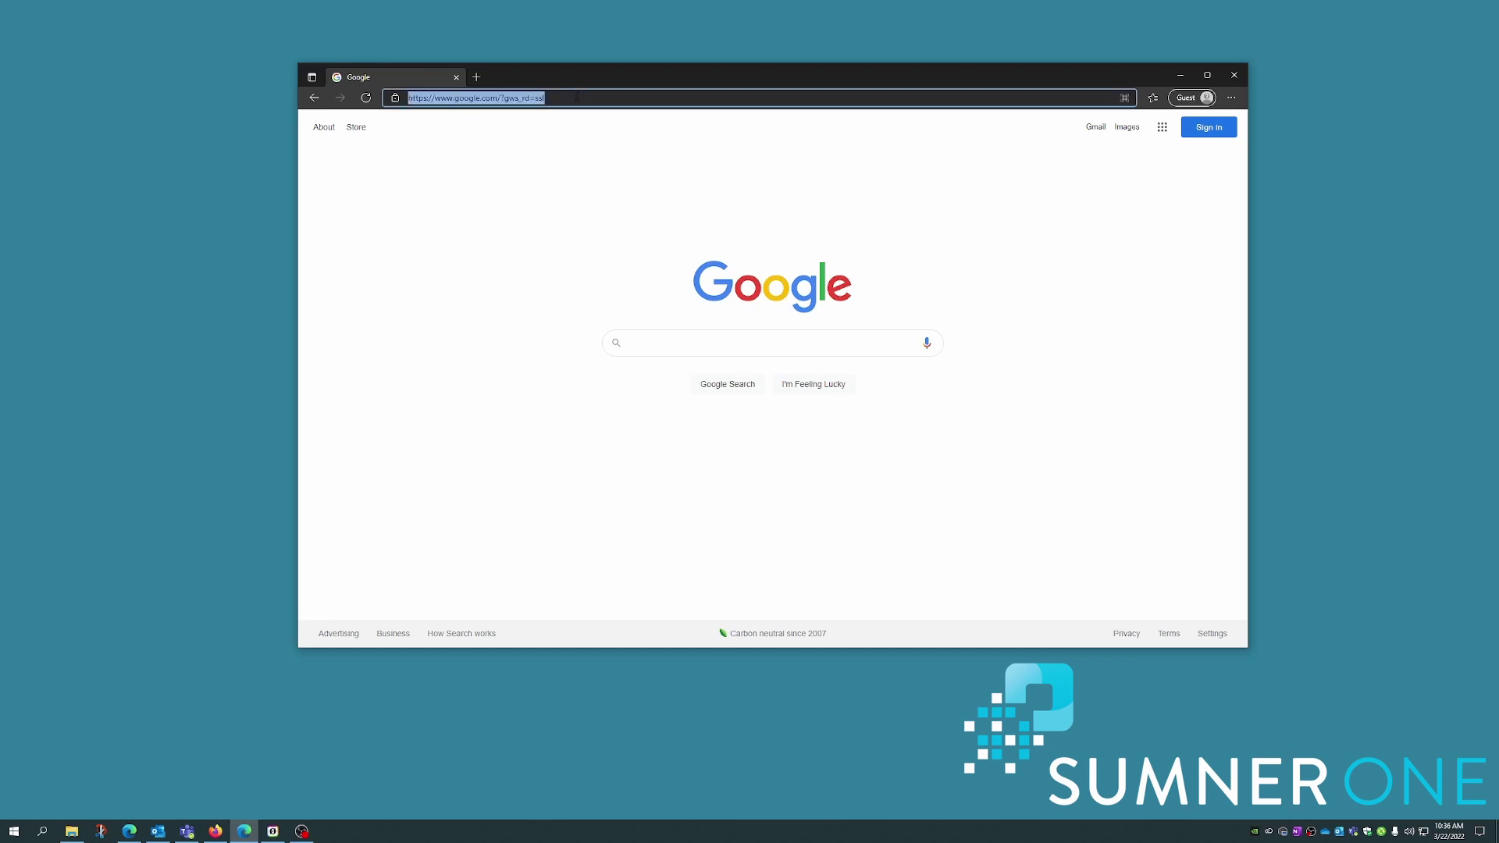
{"action": "type", "text": "10.29.0.85"}
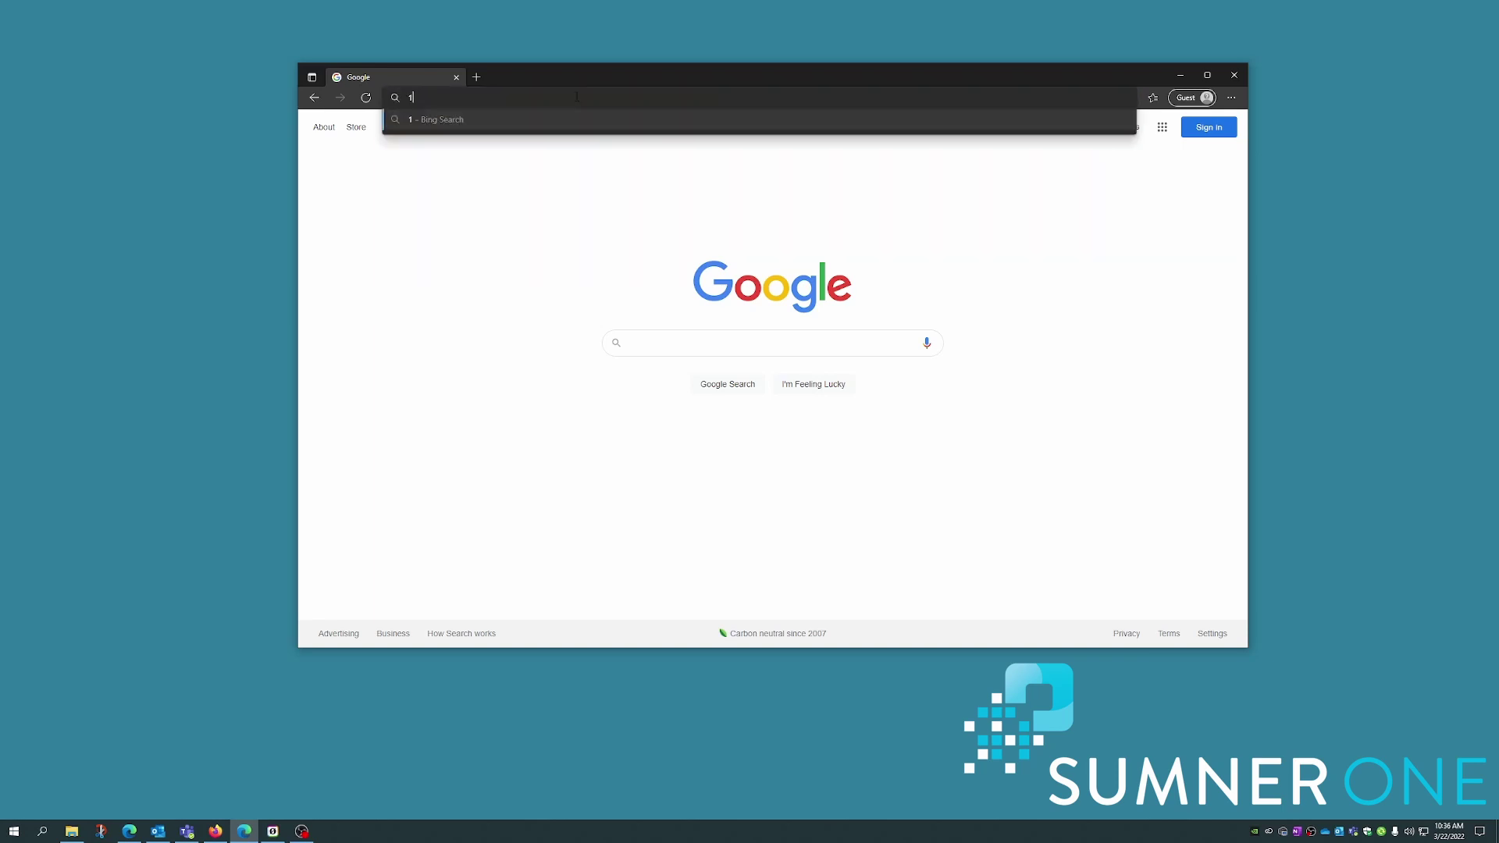
{"action": "type", "text": "https://10.29.0.85"}
{"action": "key", "text": "Return"}
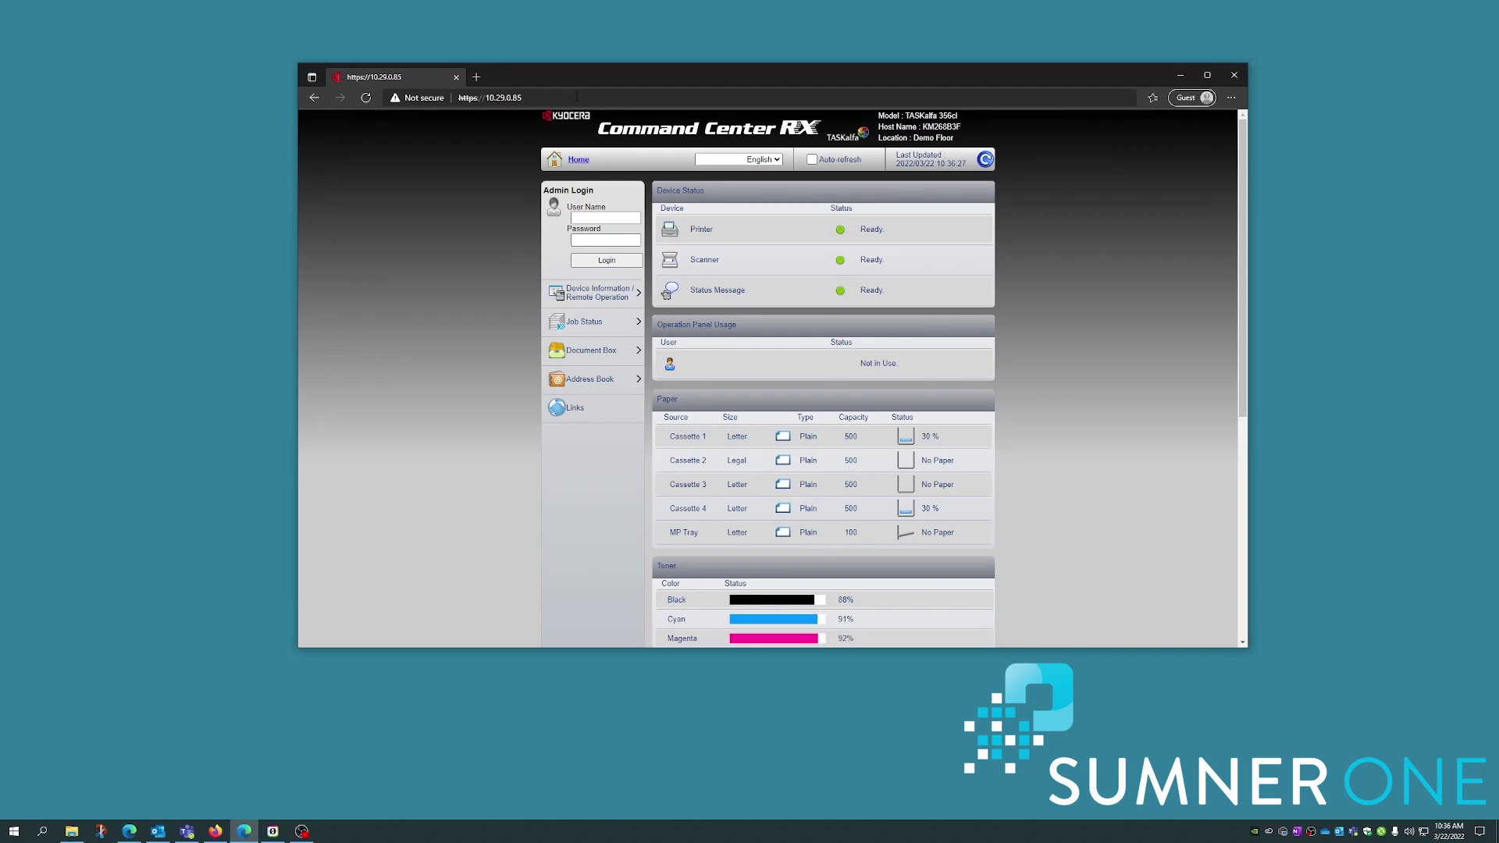
Log in to Command Center RX with the administrator user name and password
{"action": "left_click", "coordinate": [584, 217]}
{"action": "left_click", "coordinate": [606, 241]}
{"action": "key", "text": "Return"}
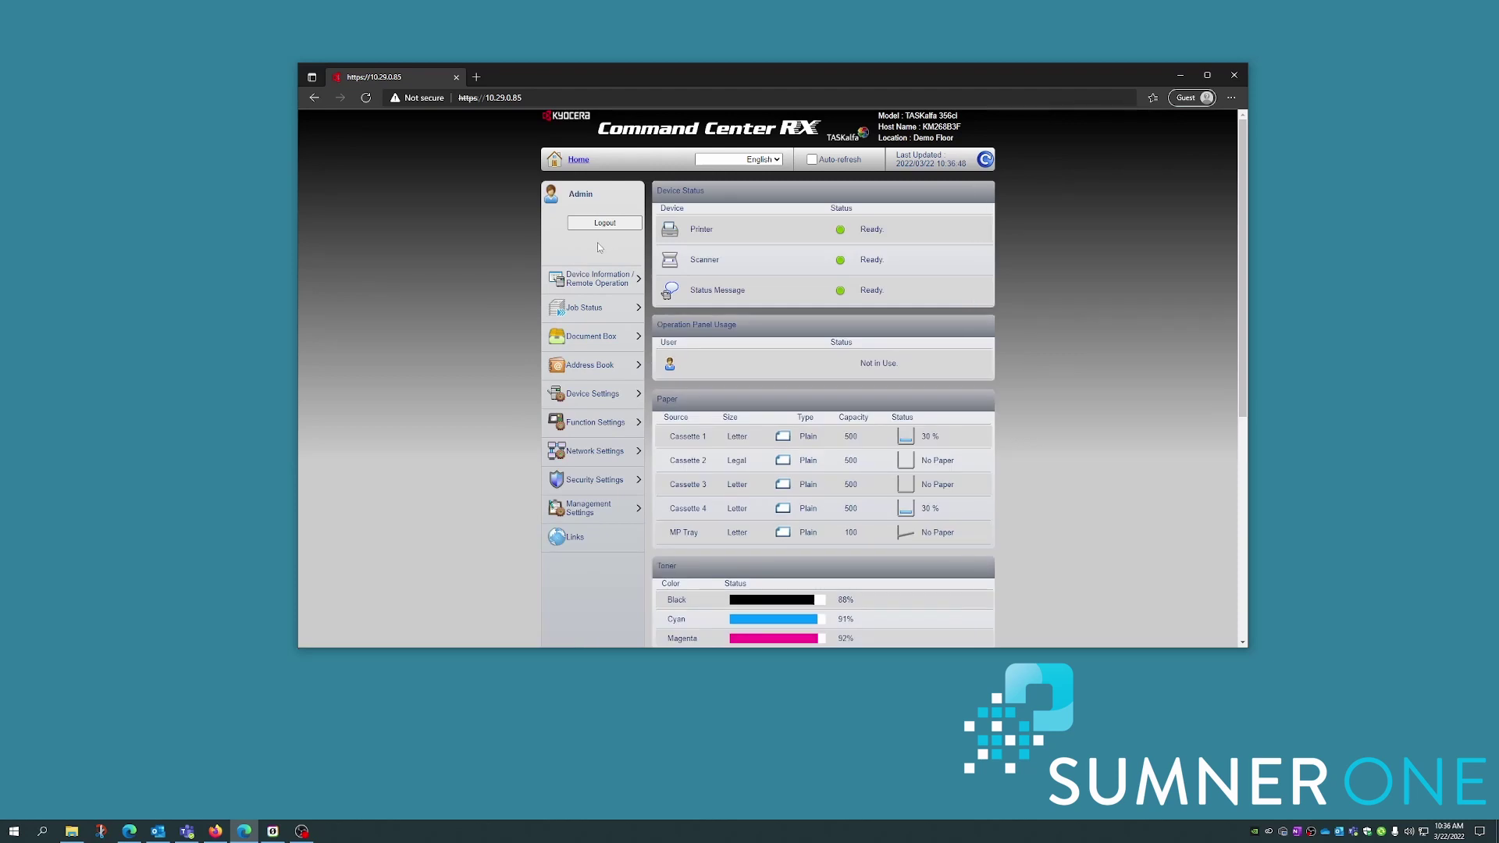
Go to Function Settings > Common/Job Defaults and open the send/store colour choices
{"action": "left_click", "coordinate": [576, 424]}
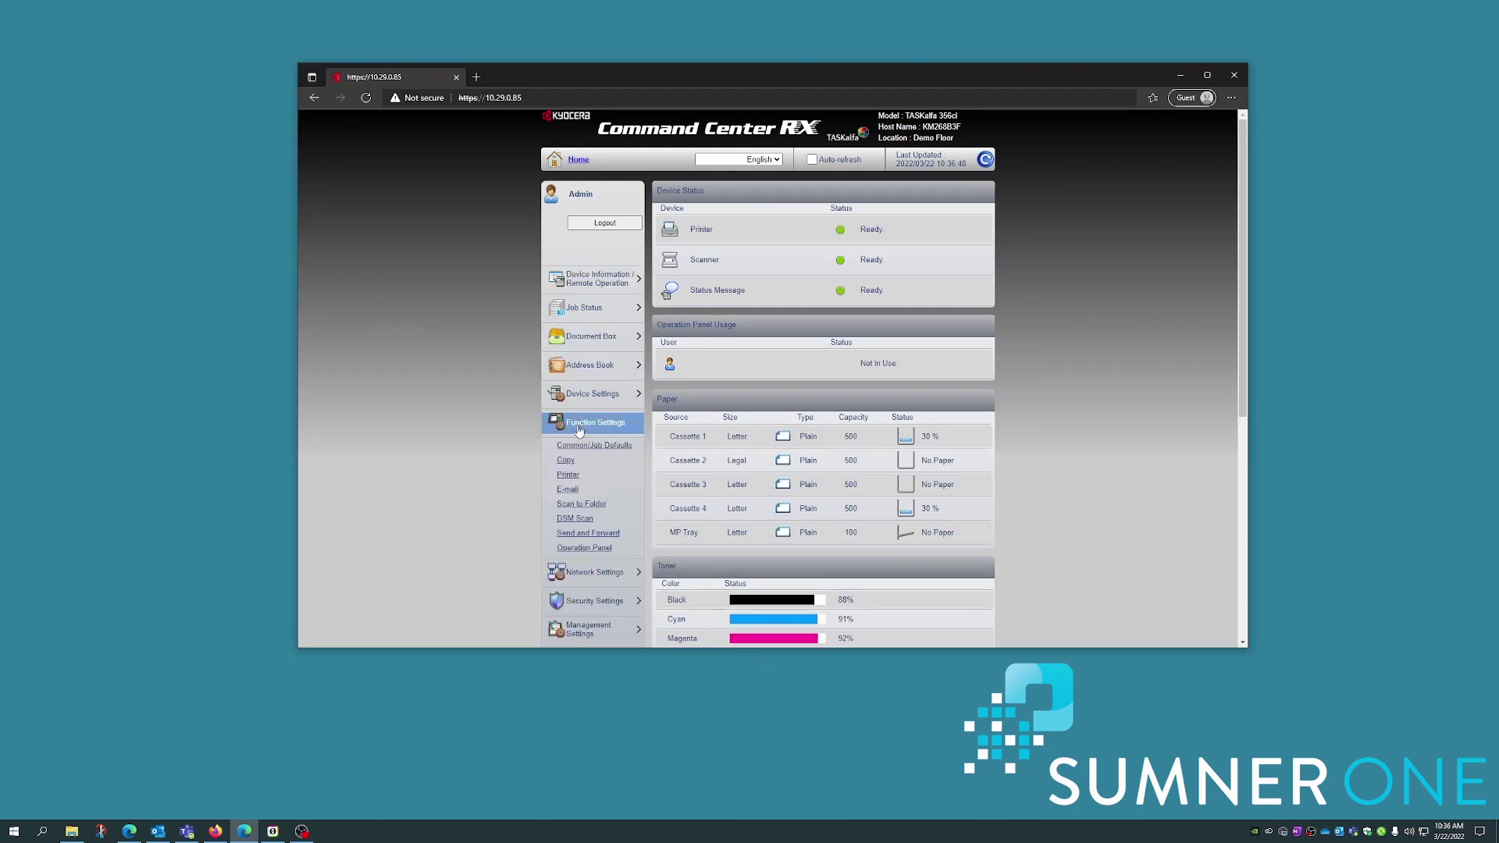
{"action": "left_click", "coordinate": [594, 445]}
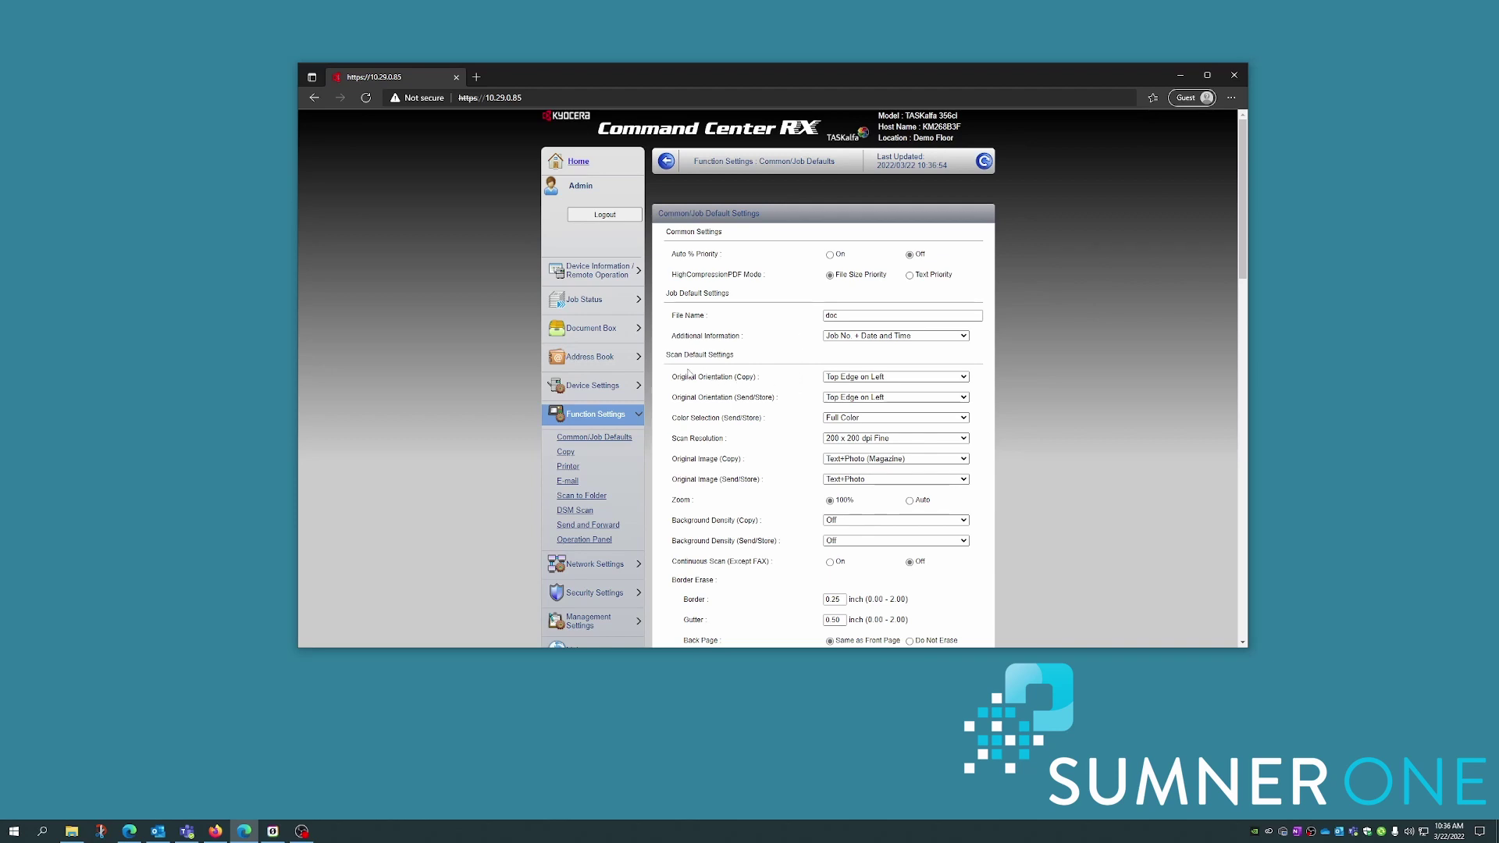
{"action": "left_click", "coordinate": [896, 417]}
Set send/store colour to Black & White and scan resolution to 300 x 300 dpi
{"action": "left_click", "coordinate": [873, 471]}
{"action": "left_click", "coordinate": [923, 440]}
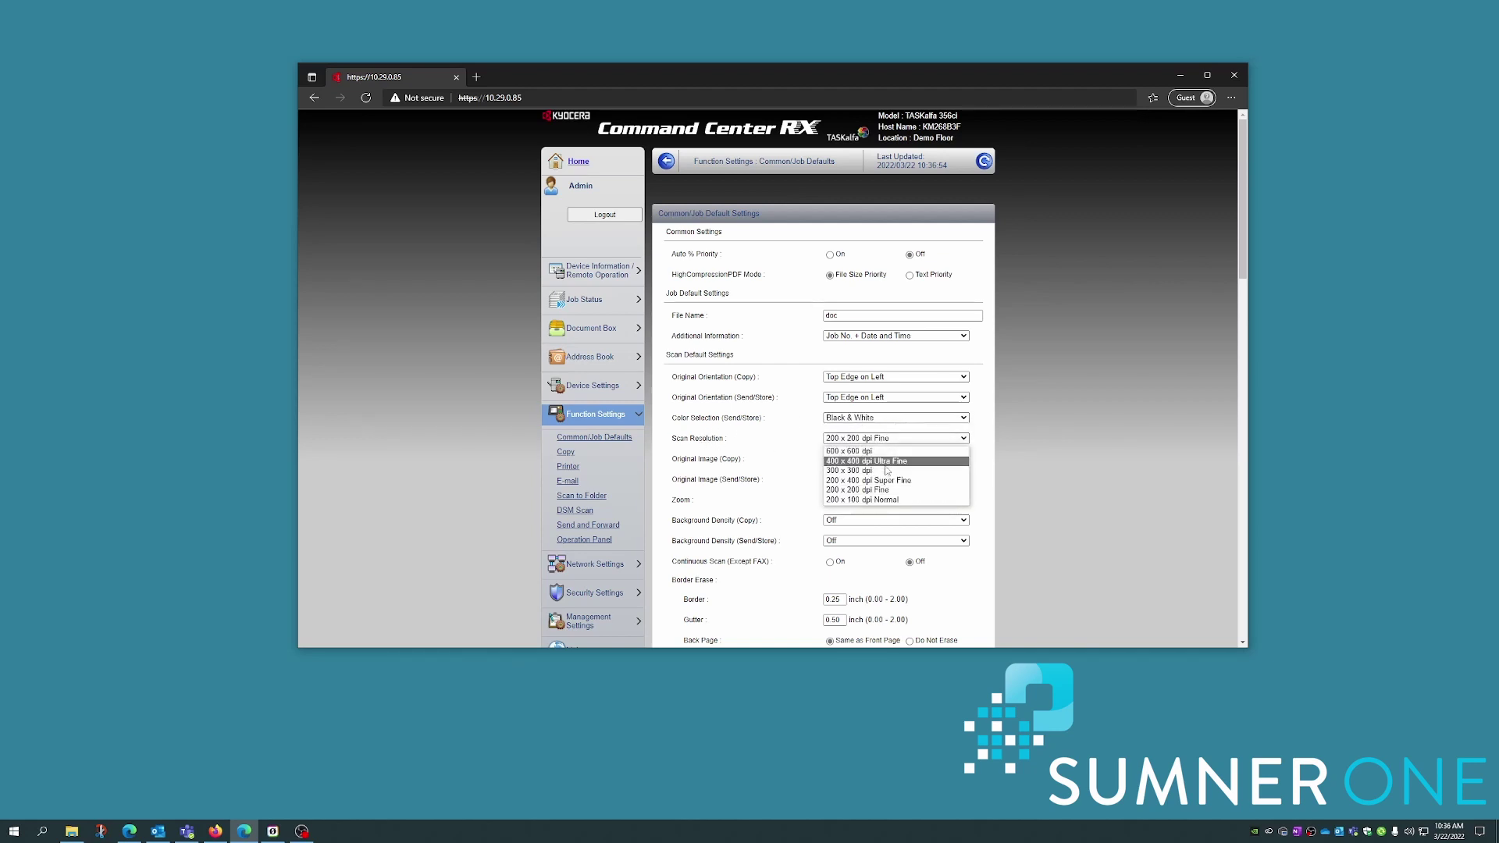
{"action": "left_click", "coordinate": [884, 471]}
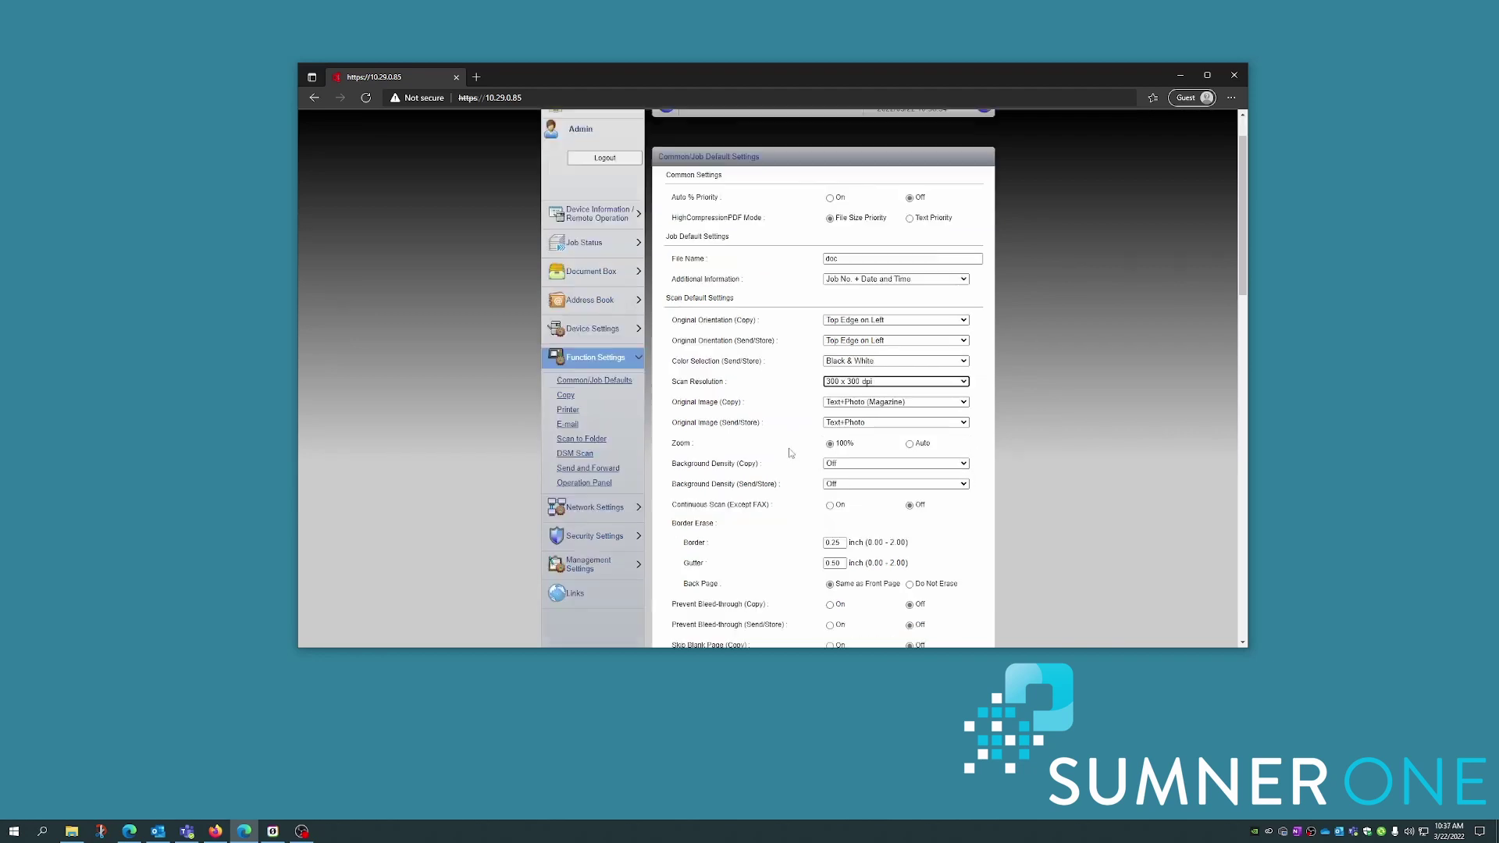
{"action": "scroll", "coordinate": [793, 453], "scroll_direction": "down", "scroll_amount": 3}
{"action": "scroll", "coordinate": [784, 411], "scroll_direction": "down", "scroll_amount": 2}
{"action": "scroll", "coordinate": [781, 397], "scroll_direction": "down", "scroll_amount": 3}
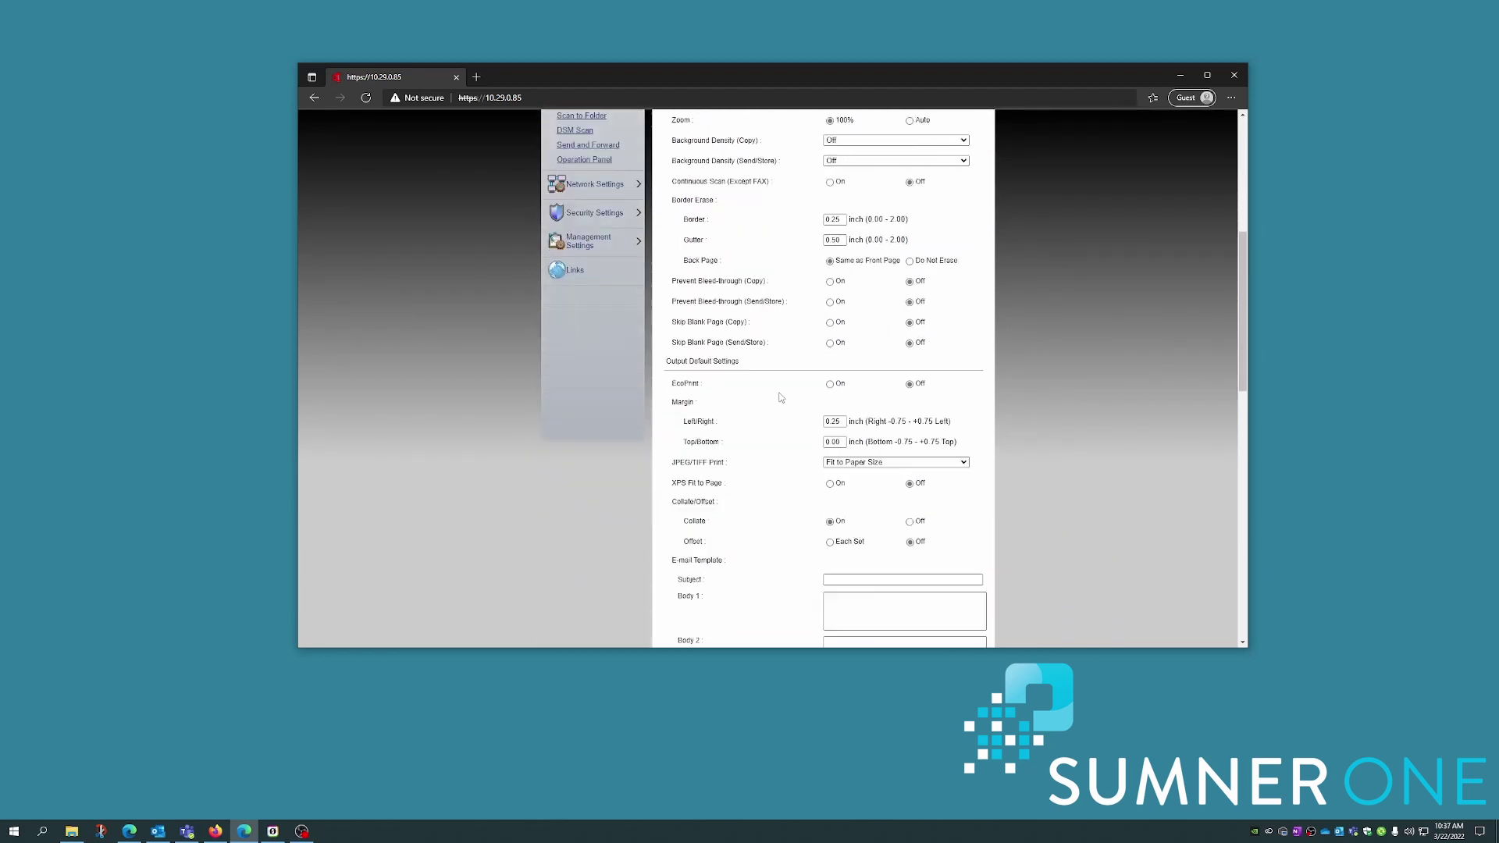
{"action": "scroll", "coordinate": [780, 396], "scroll_direction": "down", "scroll_amount": 2}
{"action": "scroll", "coordinate": [781, 397], "scroll_direction": "down", "scroll_amount": 3}
{"action": "scroll", "coordinate": [781, 398], "scroll_direction": "down", "scroll_amount": 2}
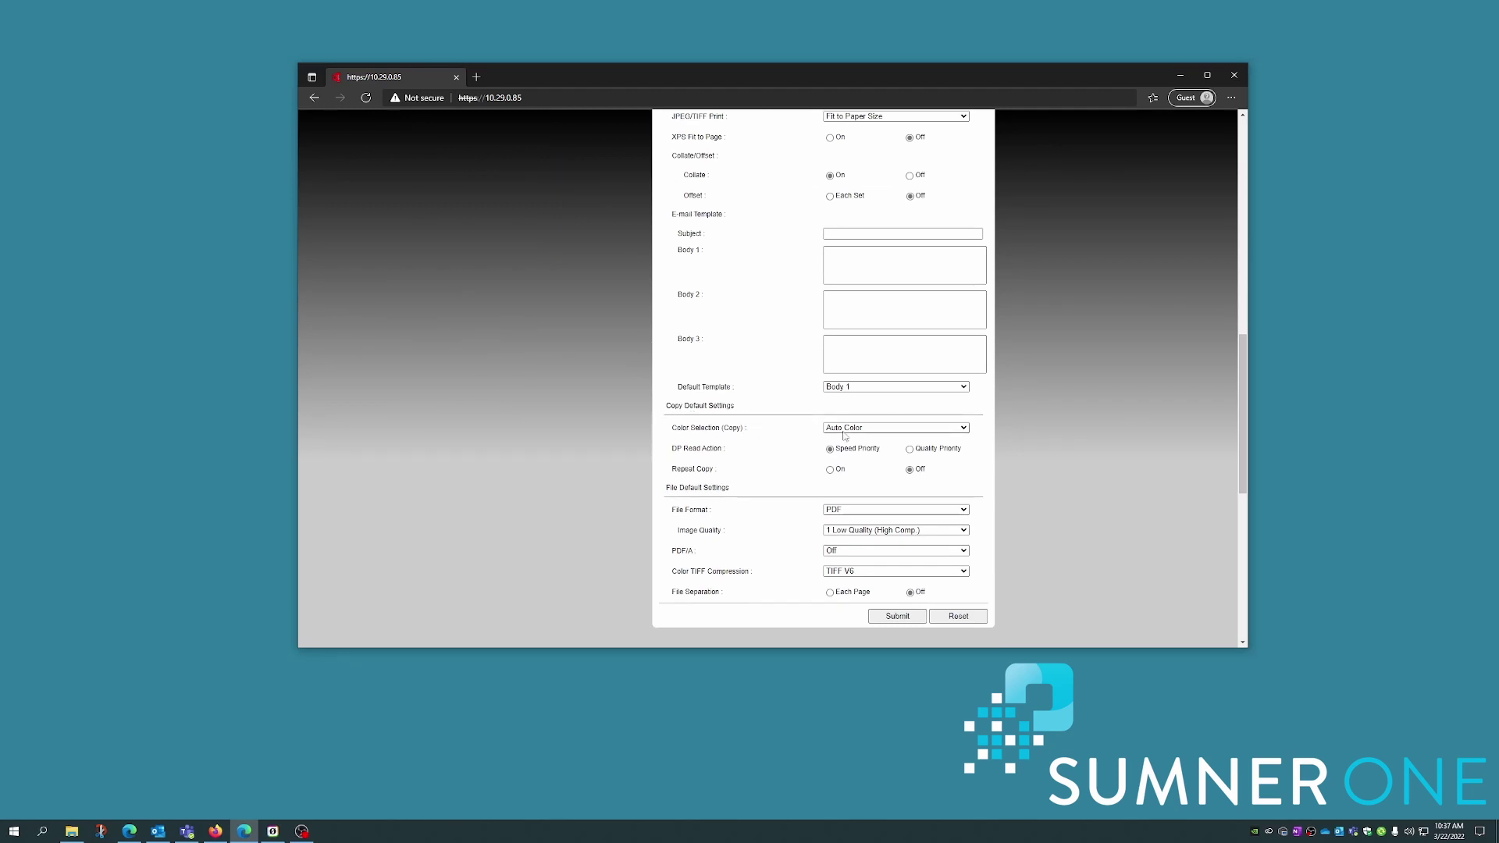
Set copy colour to Black & White and submit the Common/Job defaults
{"action": "left_click", "coordinate": [921, 428]}
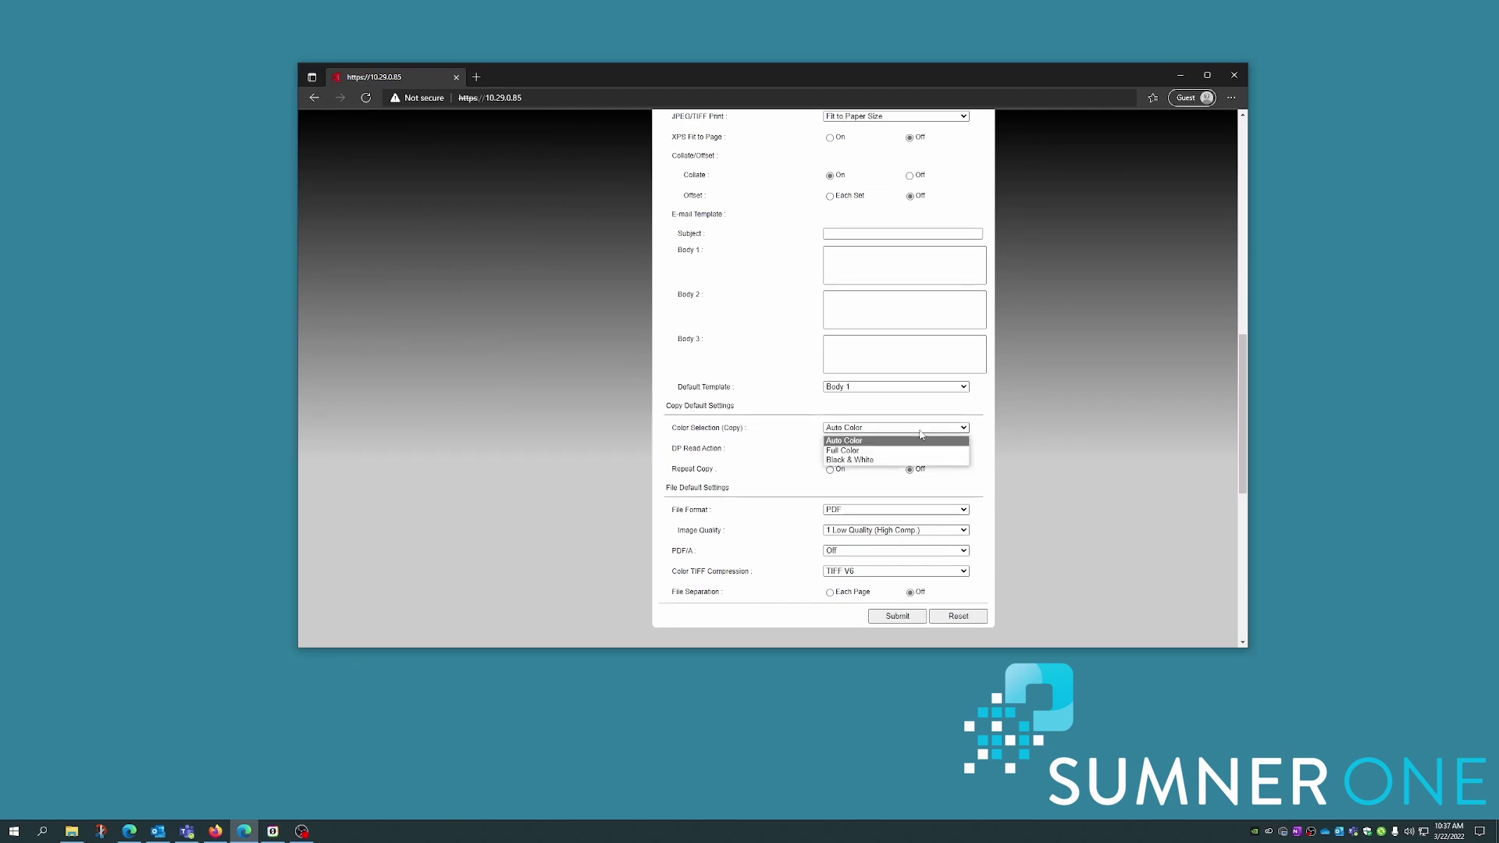
{"action": "left_click", "coordinate": [886, 460]}
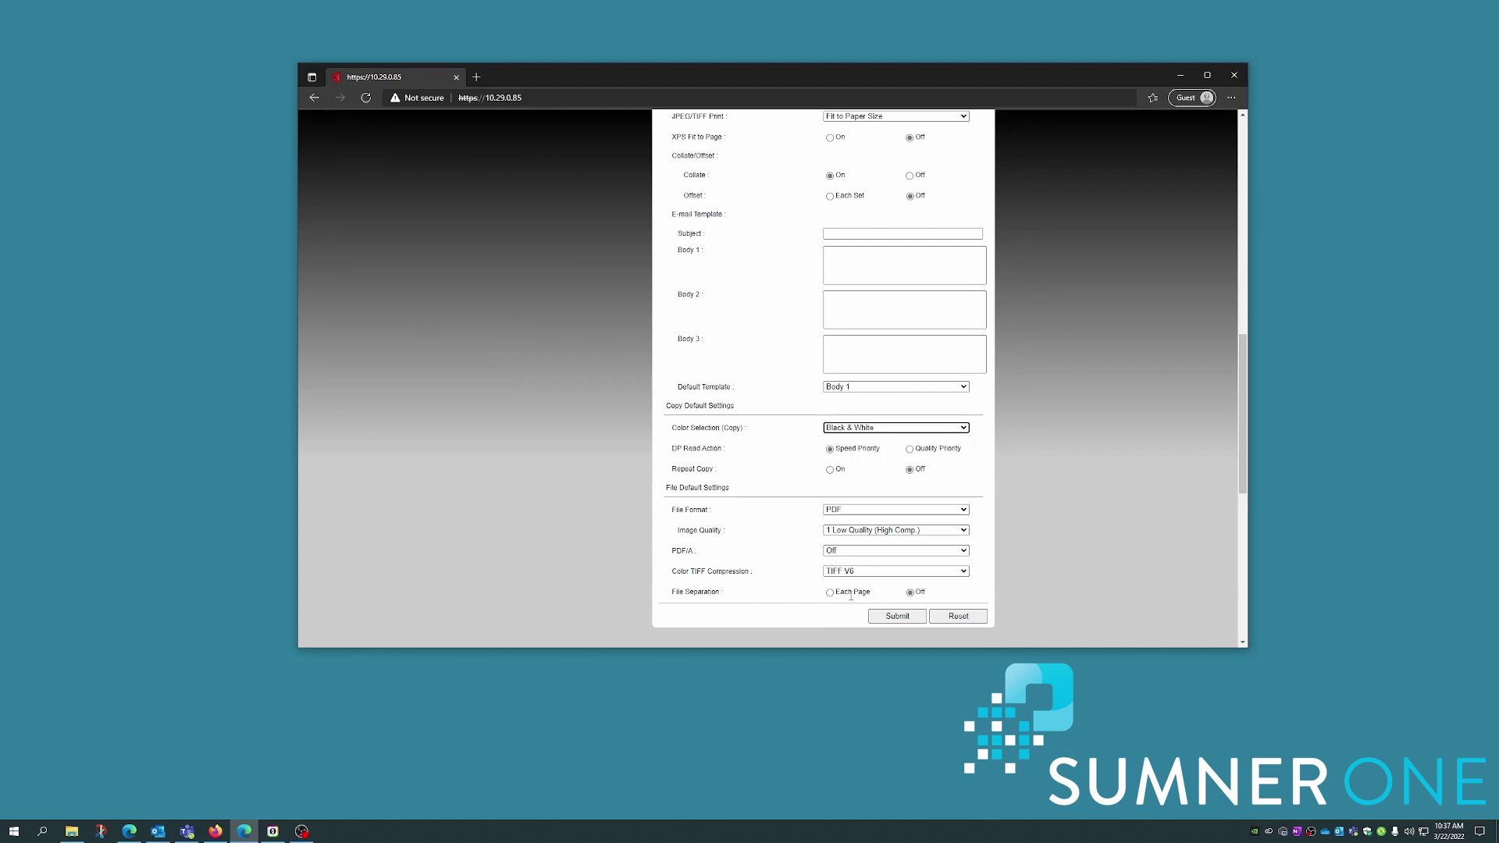
{"action": "left_click", "coordinate": [896, 616]}
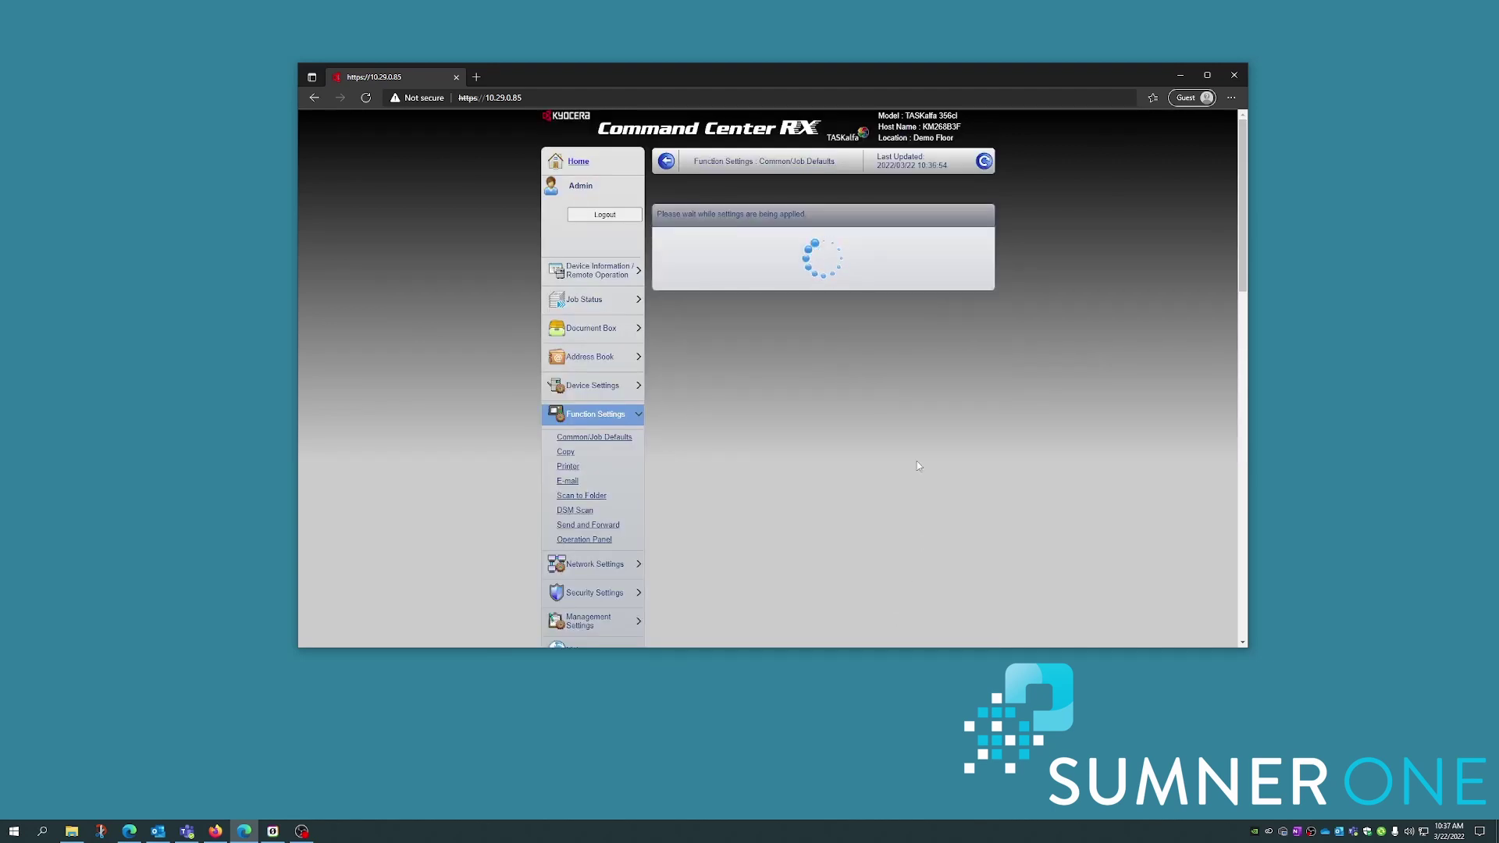